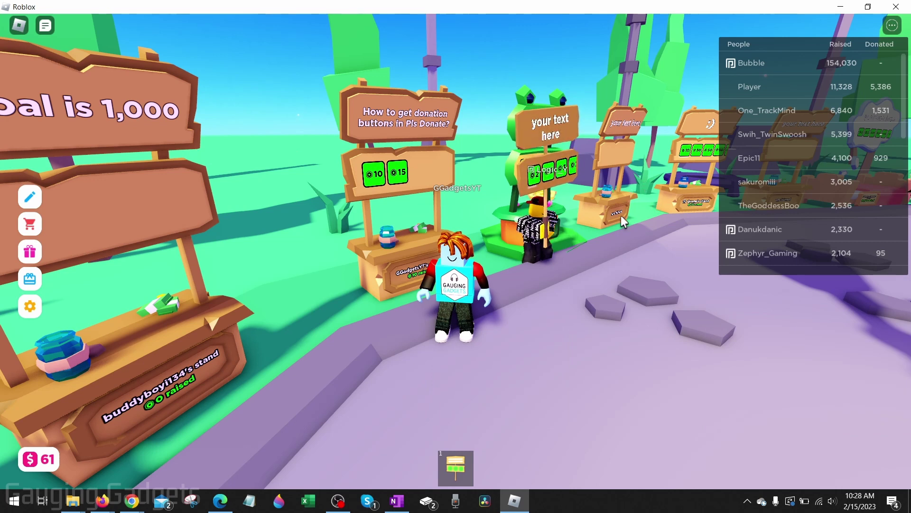
Close the PLS DONATE game window to bring up the 'New to the Roblox App' prompt
{"action": "left_click", "coordinate": [897, 7]}
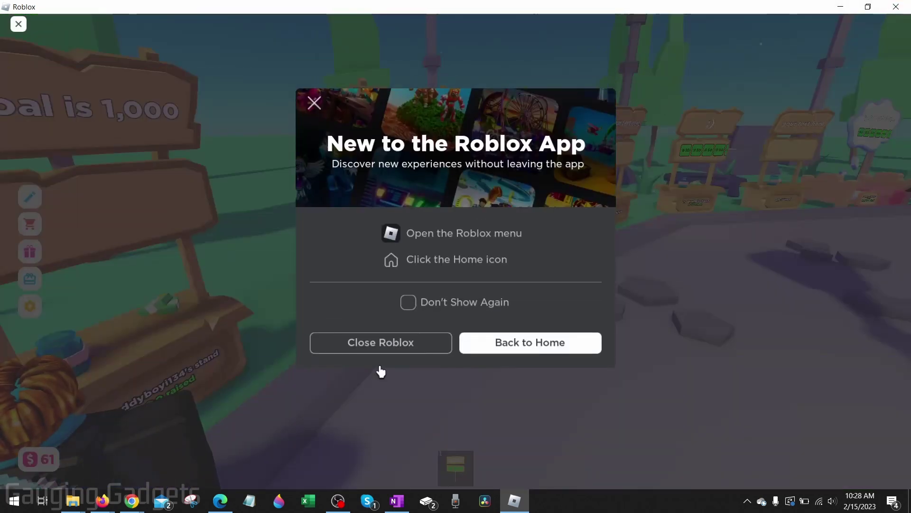
Close Roblox and open the GGadgetsYT's Place overview from the Creations page
{"action": "left_click", "coordinate": [379, 342]}
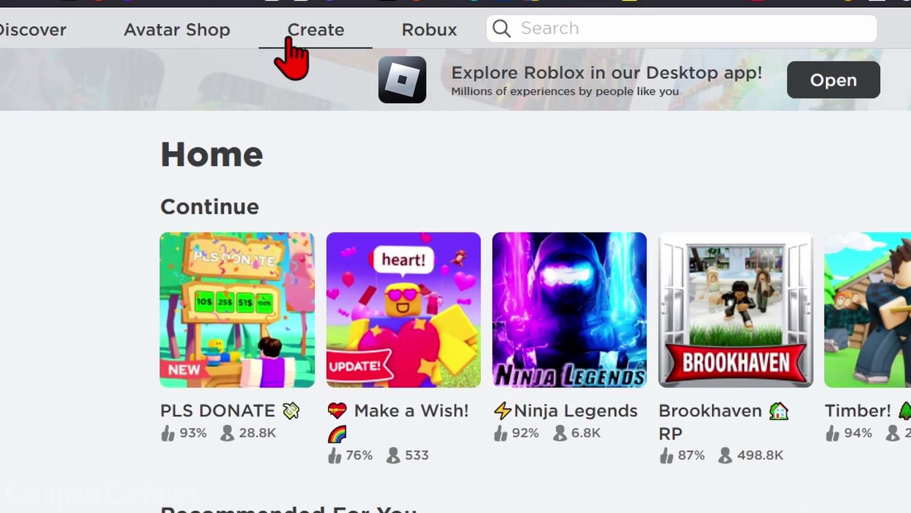
{"action": "left_click", "coordinate": [344, 32]}
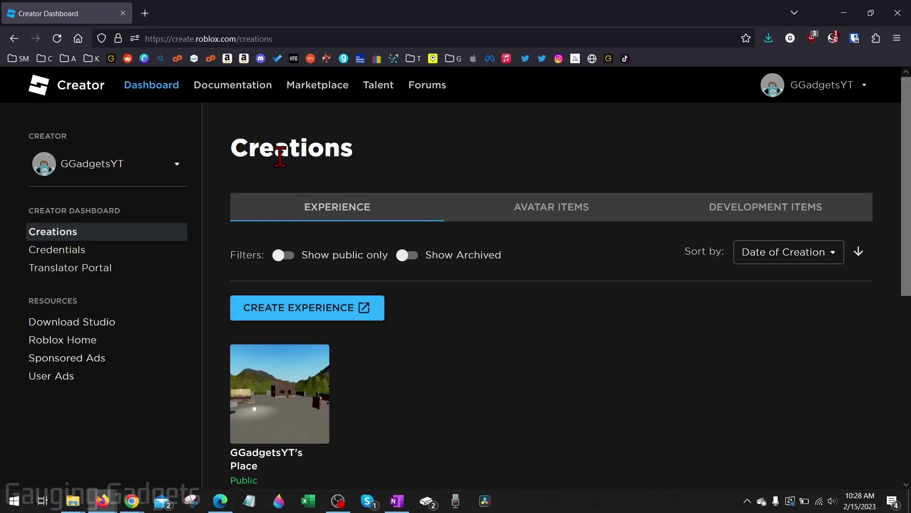
{"action": "scroll", "coordinate": [465, 336], "scroll_direction": "down", "scroll_amount": 2}
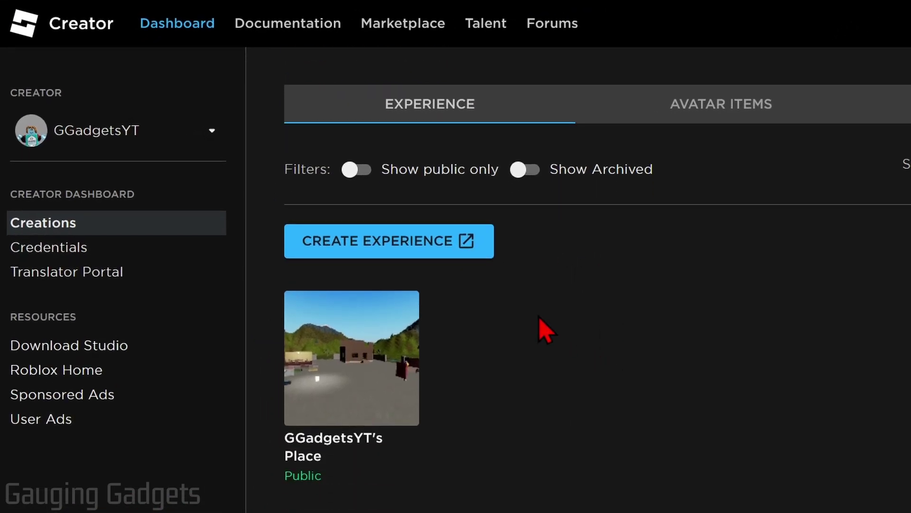
{"action": "mouse_move", "coordinate": [264, 415]}
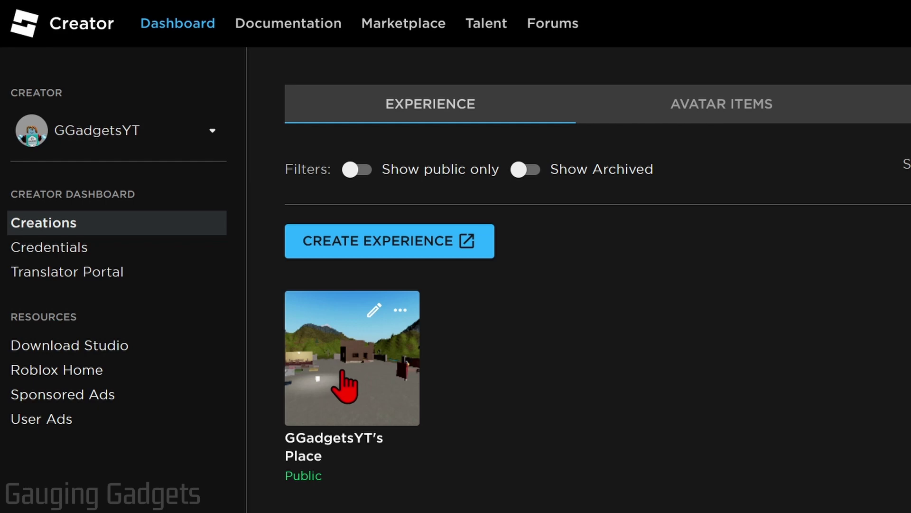
{"action": "left_click", "coordinate": [346, 375]}
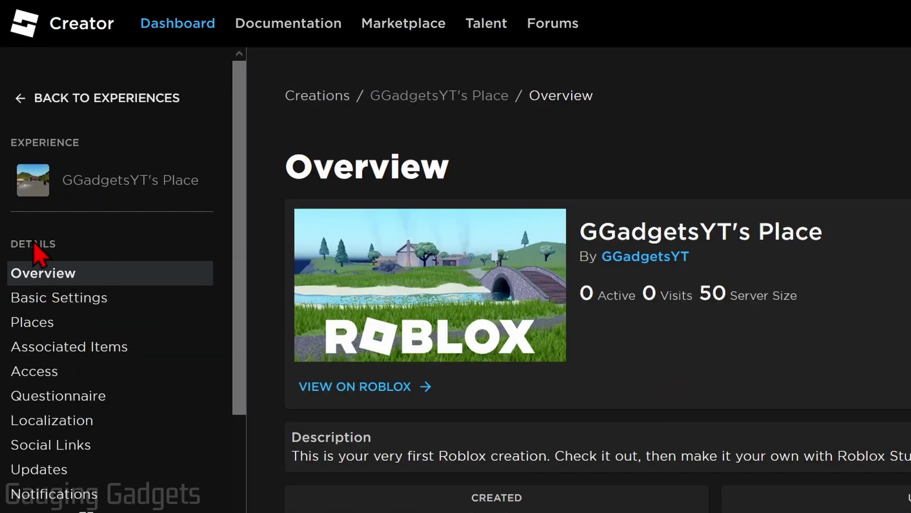
Start a new pass from the Passes tab of the experience's Associated Items
{"action": "left_click", "coordinate": [64, 348]}
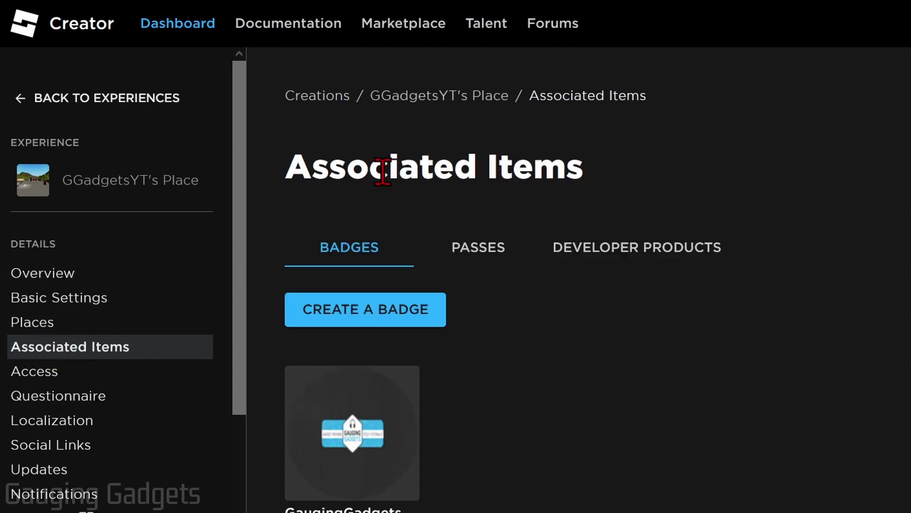
{"action": "left_click", "coordinate": [478, 252]}
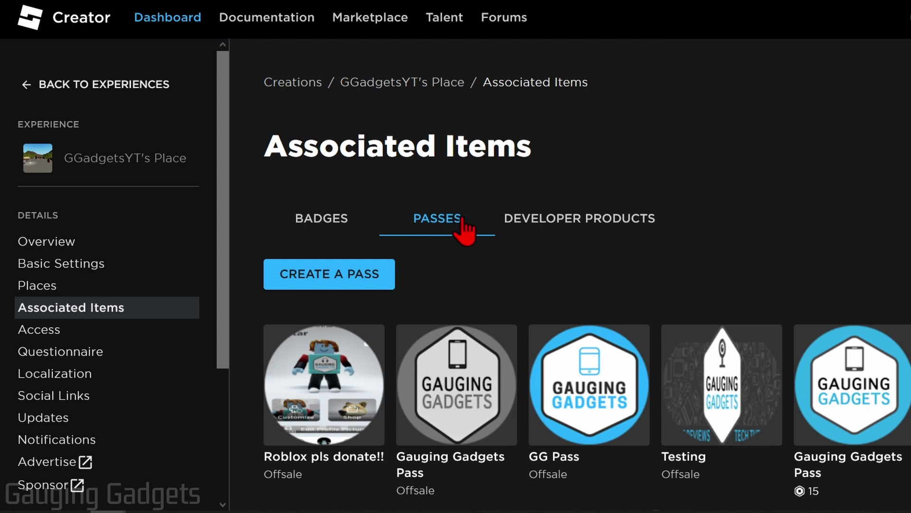
{"action": "scroll", "coordinate": [443, 222], "scroll_direction": "down", "scroll_amount": 2}
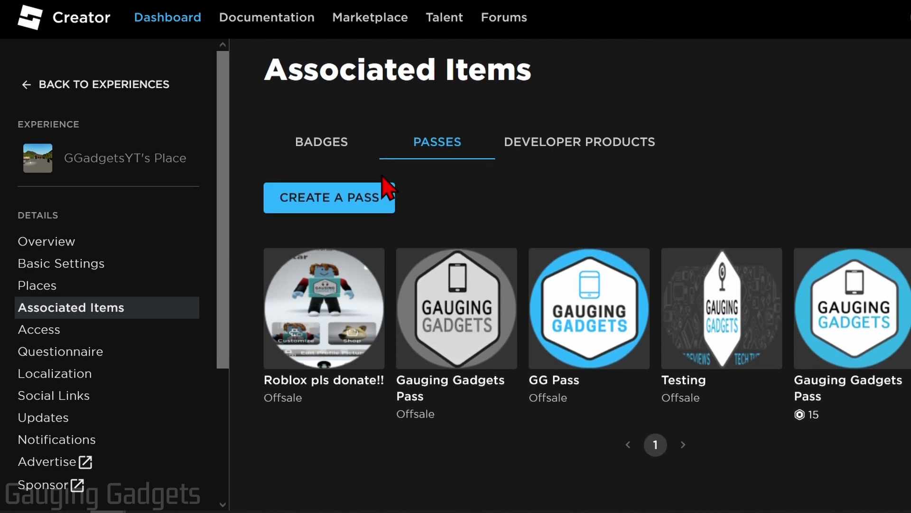
{"action": "left_click", "coordinate": [332, 204]}
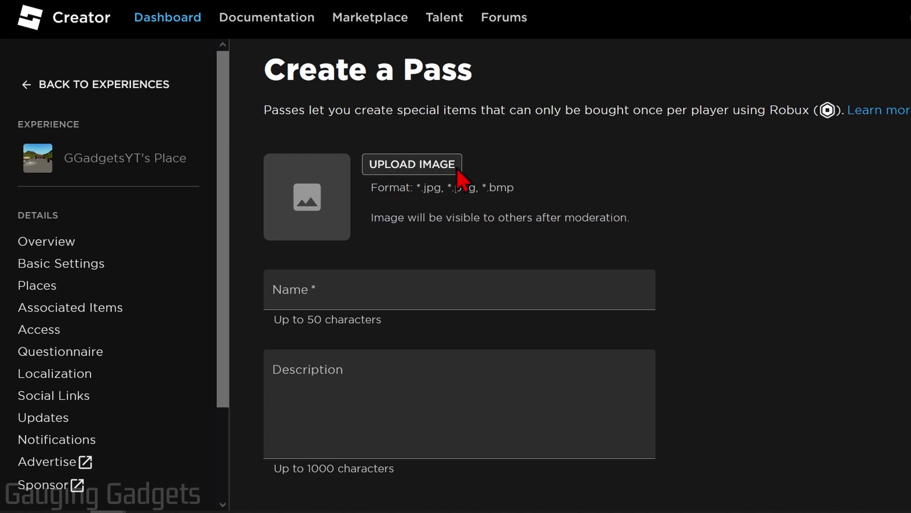
Create the pass 'Pls Donate Button Example' with the logo image uploaded
{"action": "left_click", "coordinate": [406, 164]}
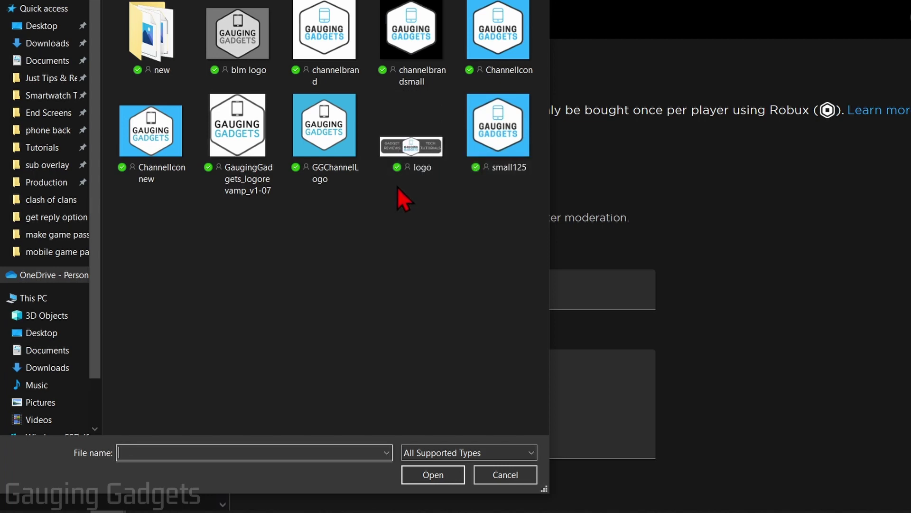
{"action": "double_click", "coordinate": [411, 142]}
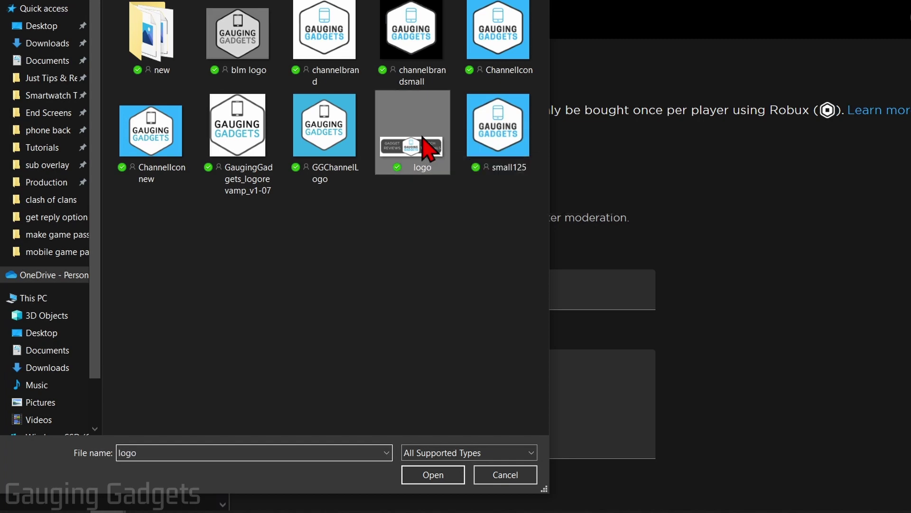
{"action": "scroll", "coordinate": [422, 142], "scroll_direction": "down", "scroll_amount": 2}
{"action": "left_click", "coordinate": [360, 209]}
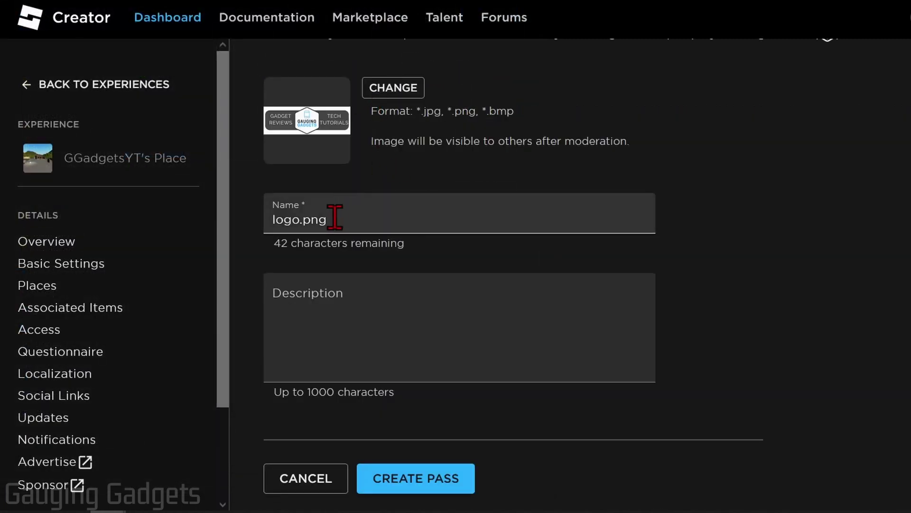
{"action": "left_click_drag", "start_coordinate": [335, 216], "coordinate": [268, 223]}
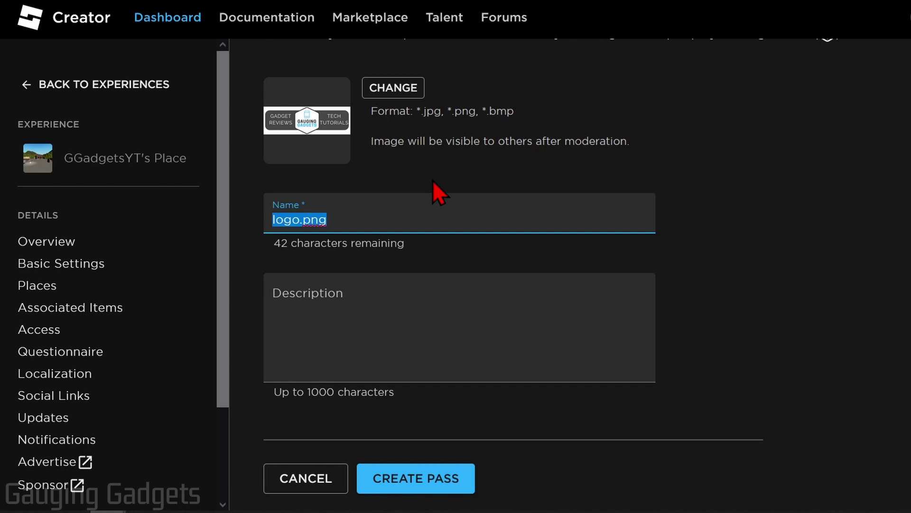
{"action": "type", "text": "Pls Donate Button Example"}
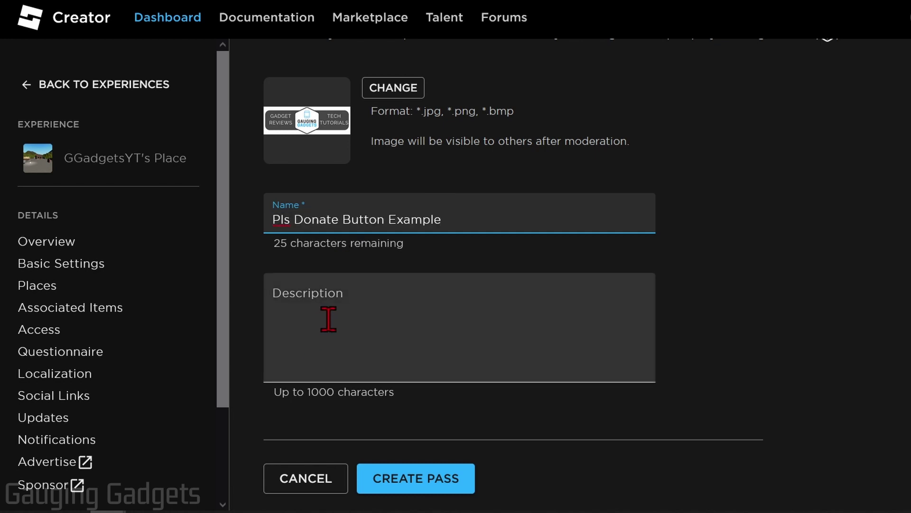
{"action": "scroll", "coordinate": [328, 319], "scroll_direction": "down", "scroll_amount": 2}
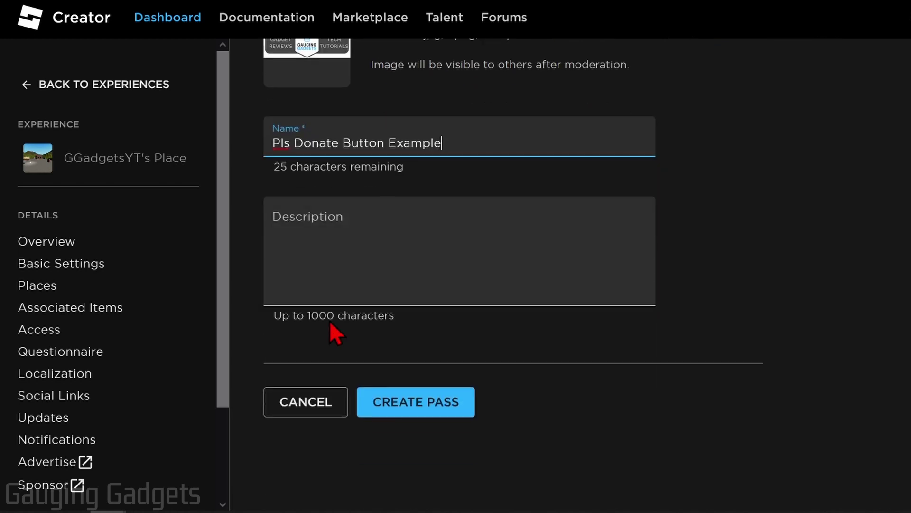
{"action": "left_click", "coordinate": [411, 409]}
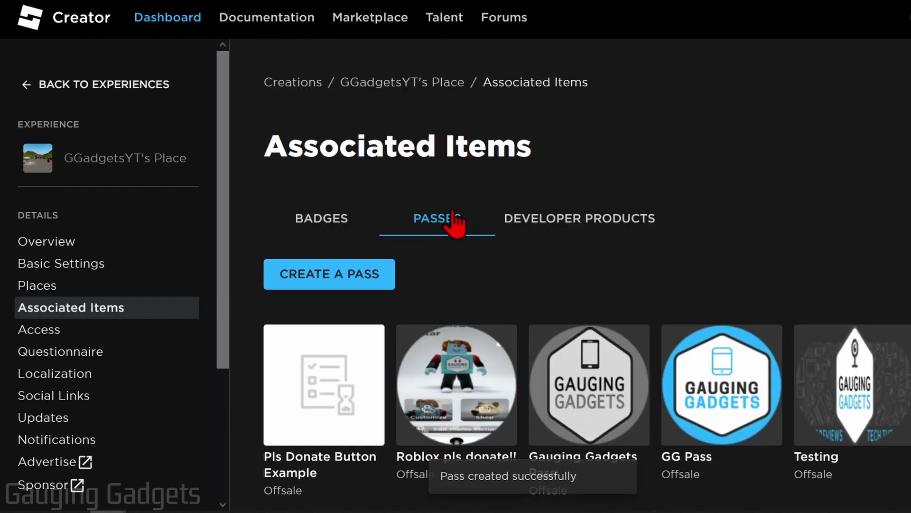
Open the Sales page of the Pls Donate Button Example pass
{"action": "scroll", "coordinate": [450, 213], "scroll_direction": "down", "scroll_amount": 2}
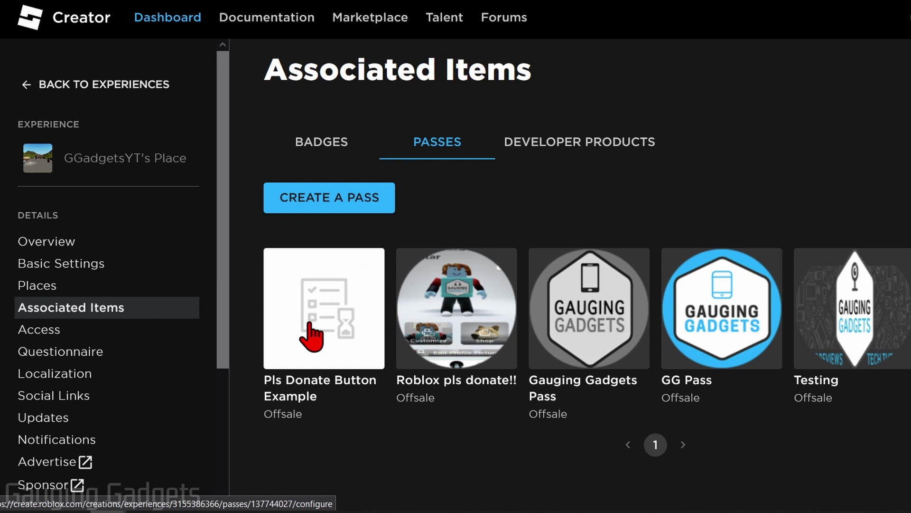
{"action": "left_click", "coordinate": [343, 295]}
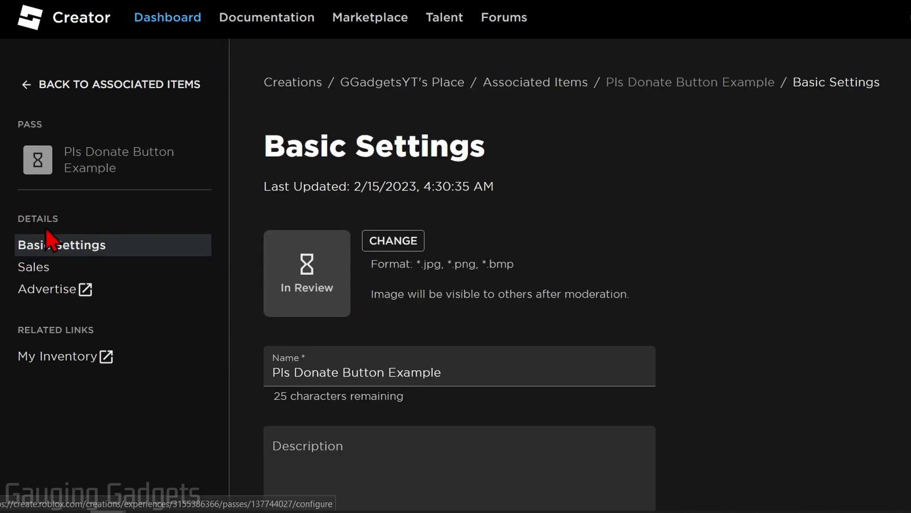
{"action": "left_click", "coordinate": [34, 275]}
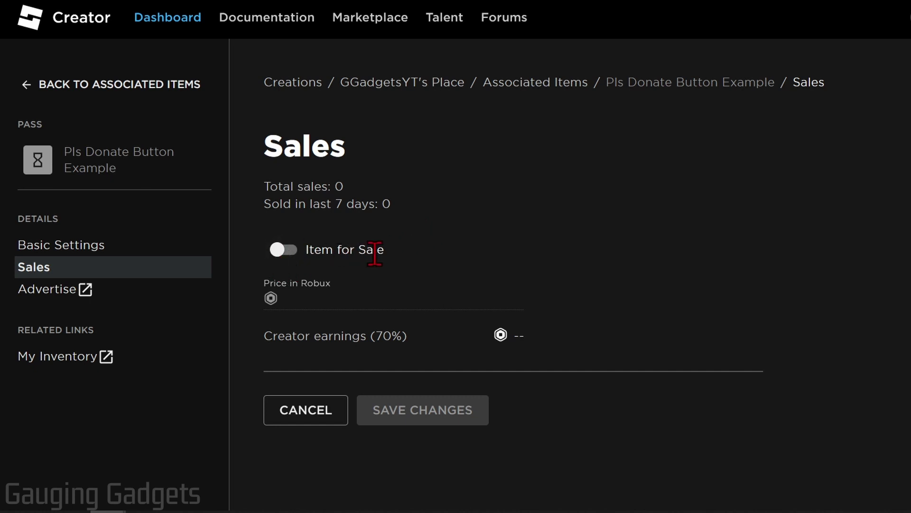
Enable Item for Sale at a price of 10 Robux and save the changes
{"action": "left_click", "coordinate": [283, 251]}
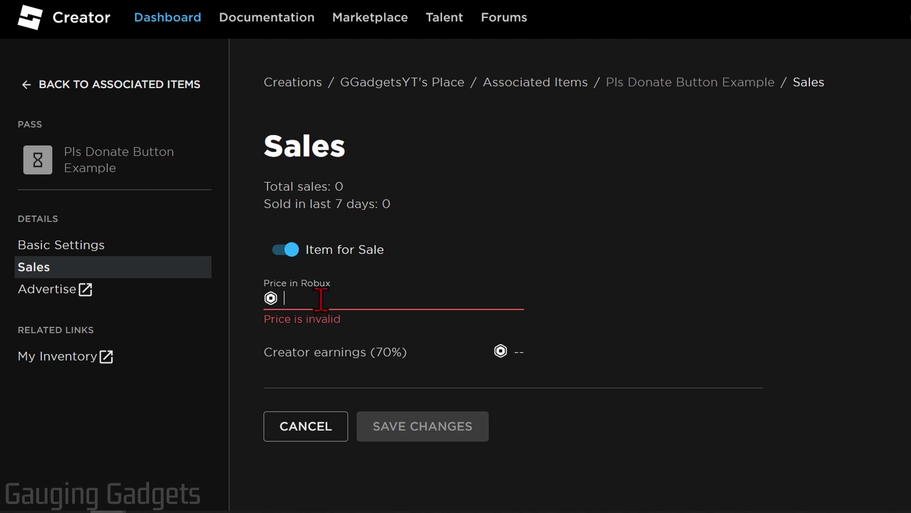
{"action": "type", "text": "10"}
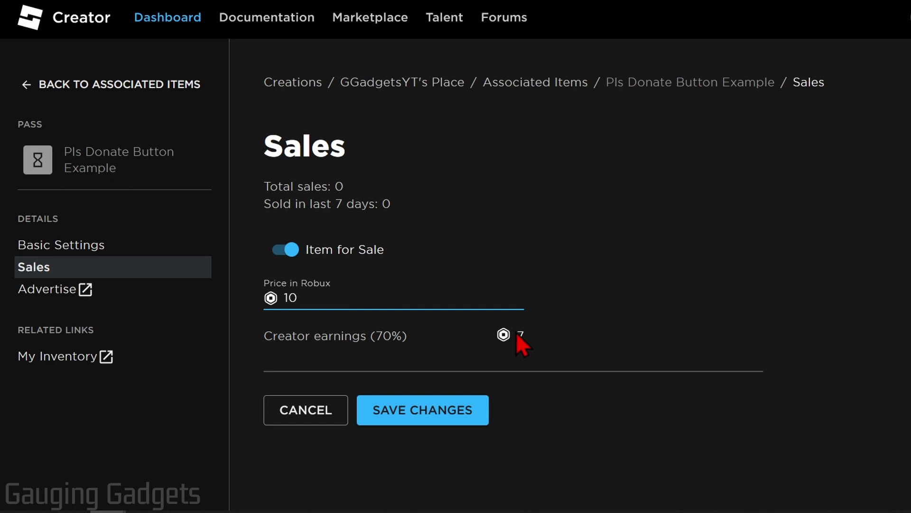
{"action": "left_click", "coordinate": [430, 414]}
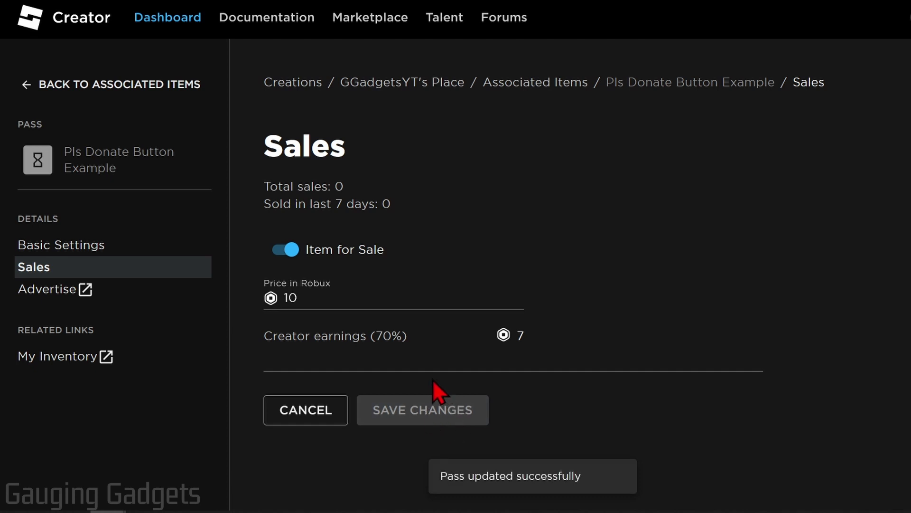
{"action": "left_click", "coordinate": [552, 81]}
Launch PLS DONATE and claim an empty stand
{"action": "scroll", "coordinate": [303, 338], "scroll_direction": "down", "scroll_amount": 2}
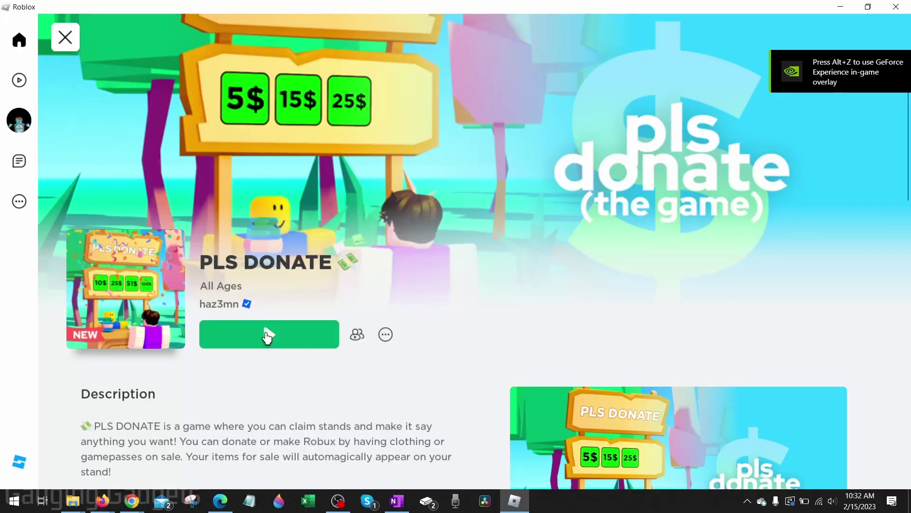
{"action": "left_click", "coordinate": [265, 332]}
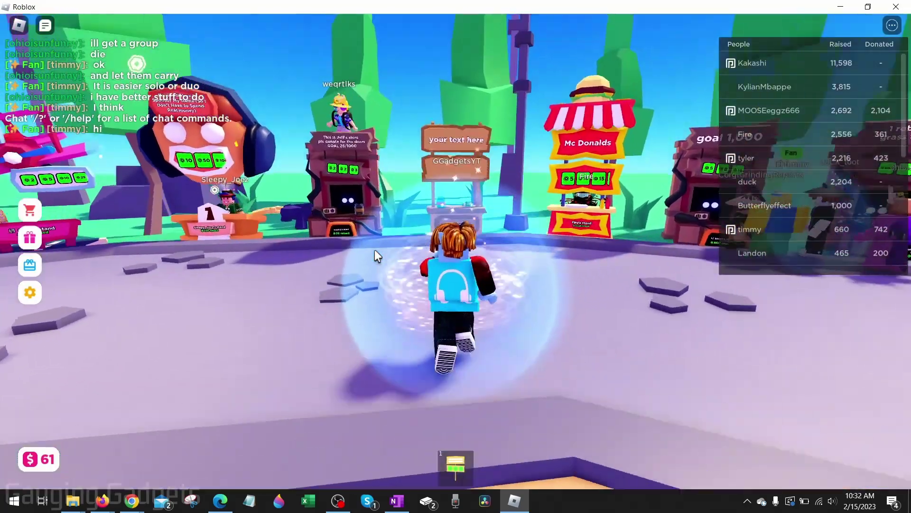
{"action": "key", "text": "w"}
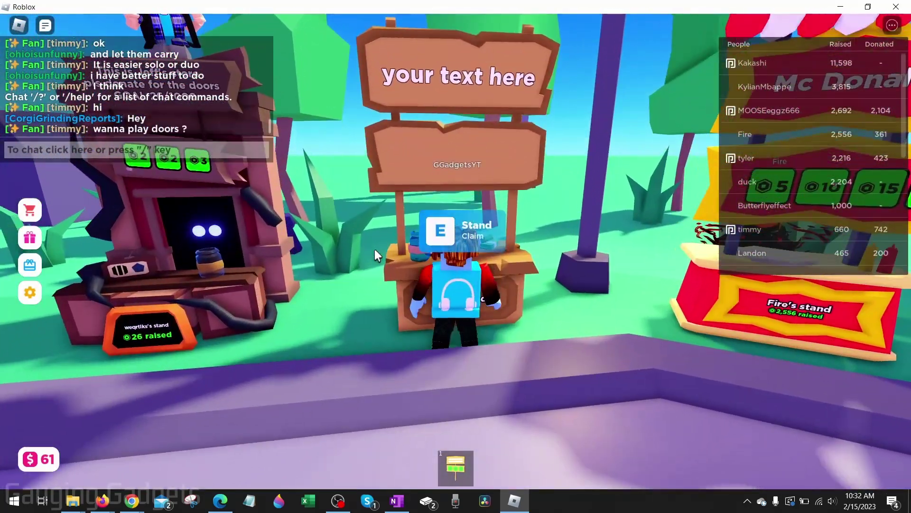
{"action": "left_click", "coordinate": [486, 245]}
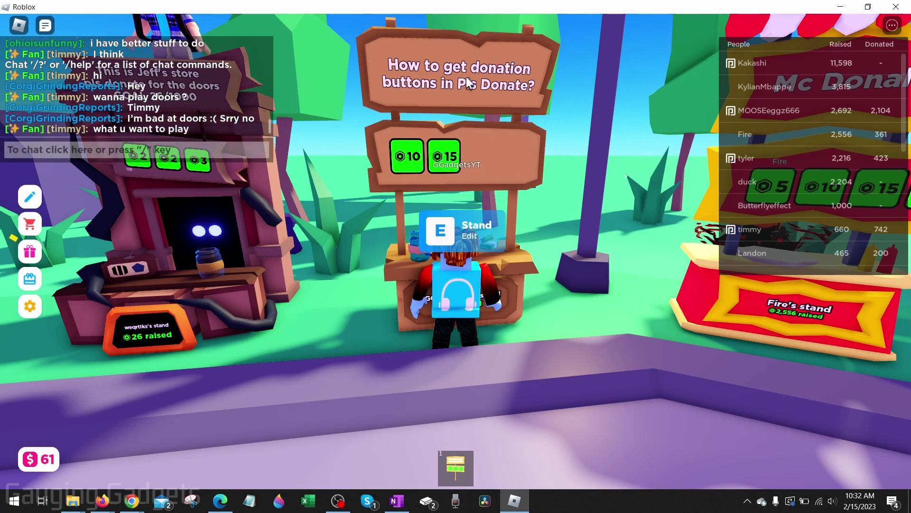
Set the stand's sign text to 'Test'
{"action": "left_click", "coordinate": [31, 203]}
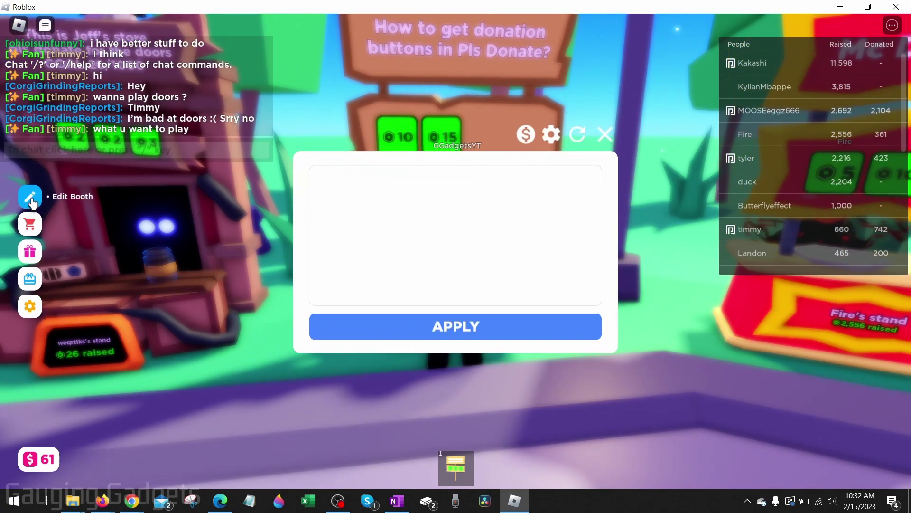
{"action": "type", "text": "Test"}
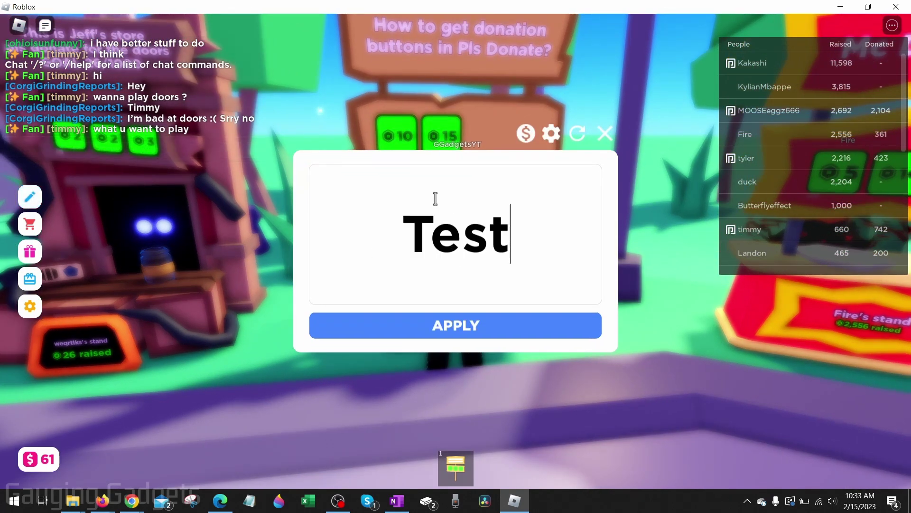
{"action": "left_click", "coordinate": [459, 327]}
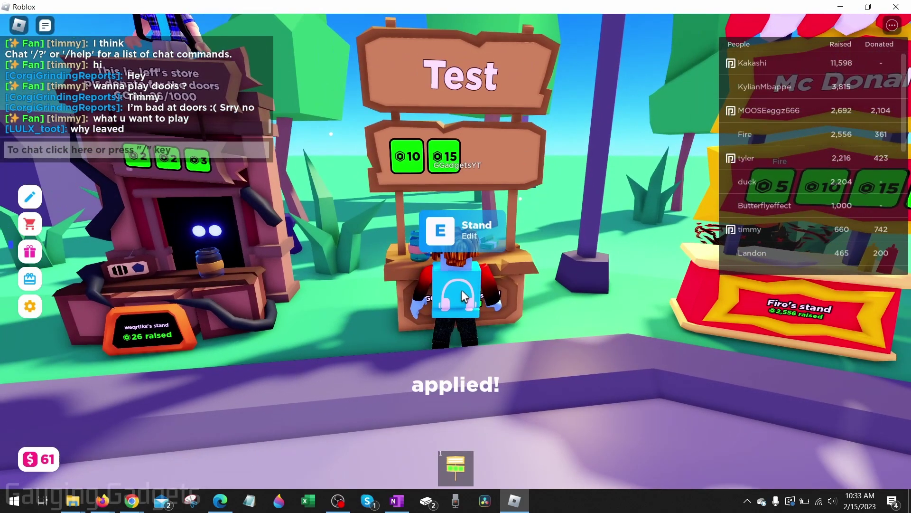